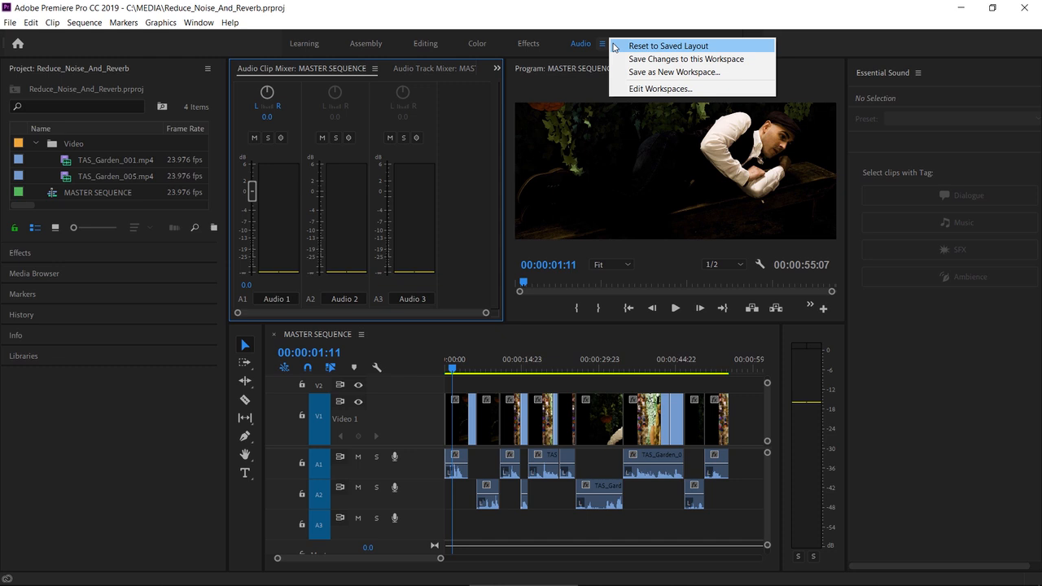
- Play the sequence from the playhead to listen to the dialogue audio
left_click(472, 148)
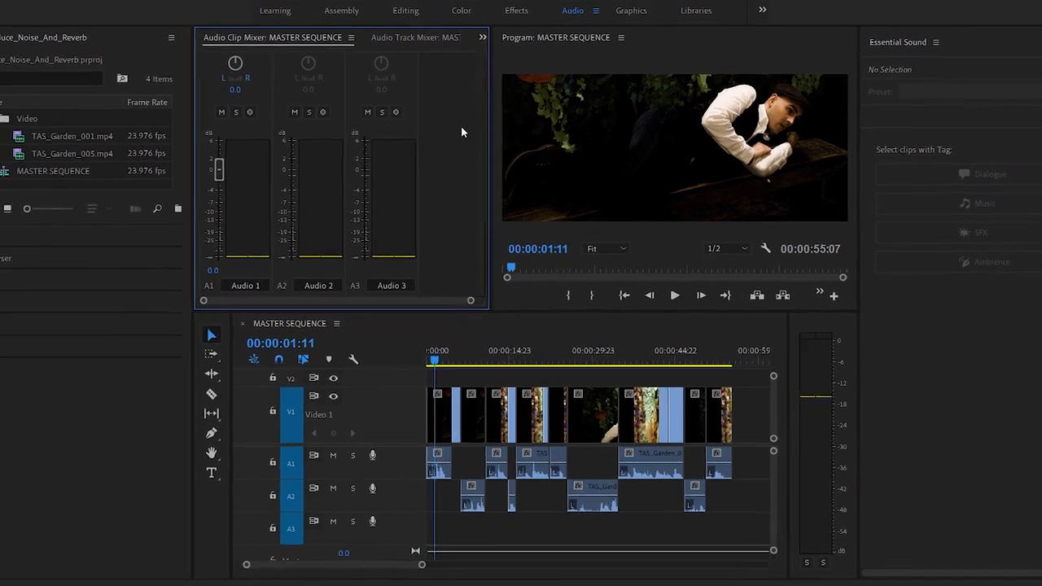
left_click(463, 303)
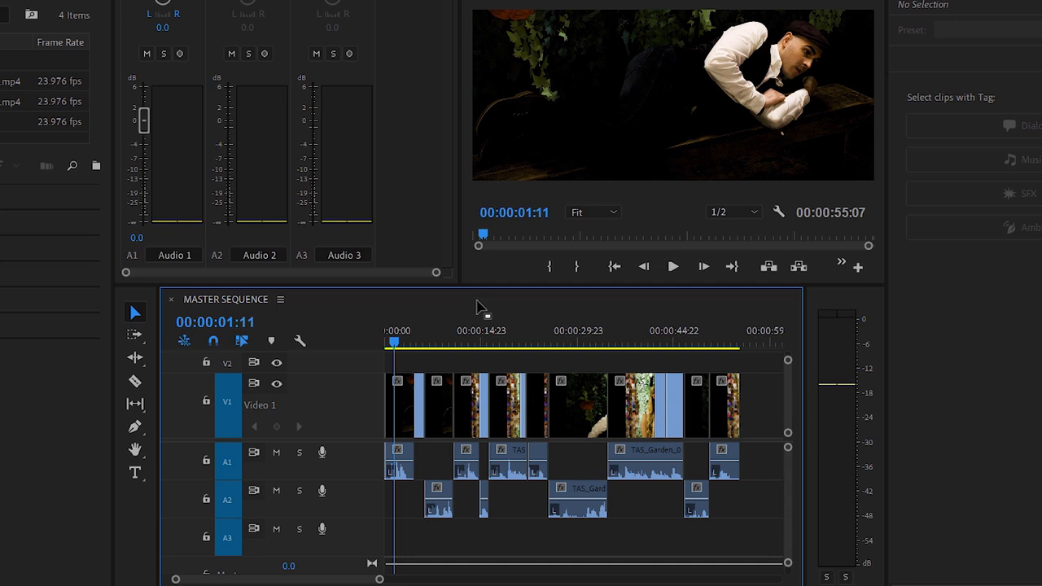
left_click(676, 266)
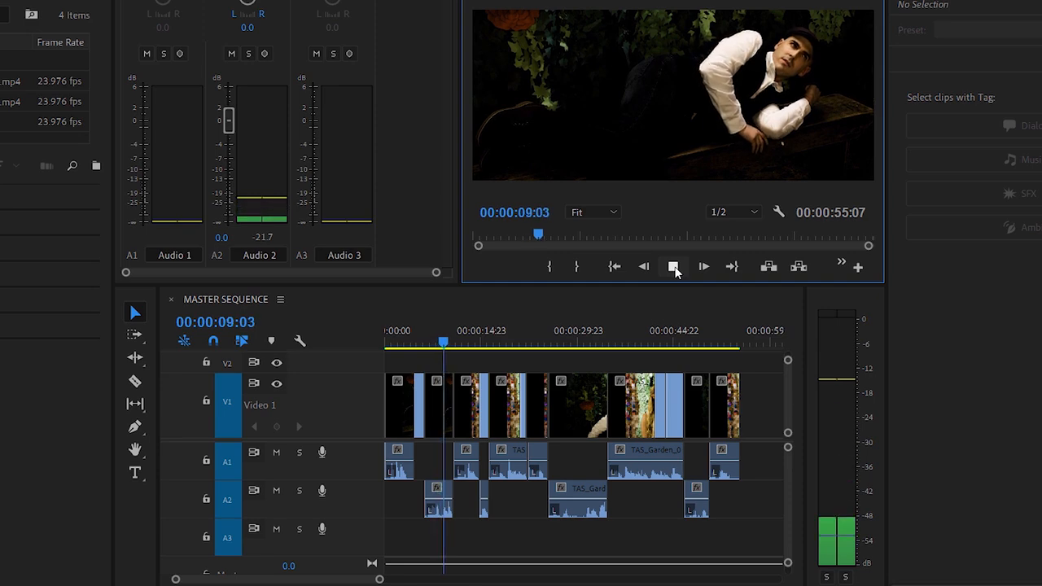
left_click(673, 267)
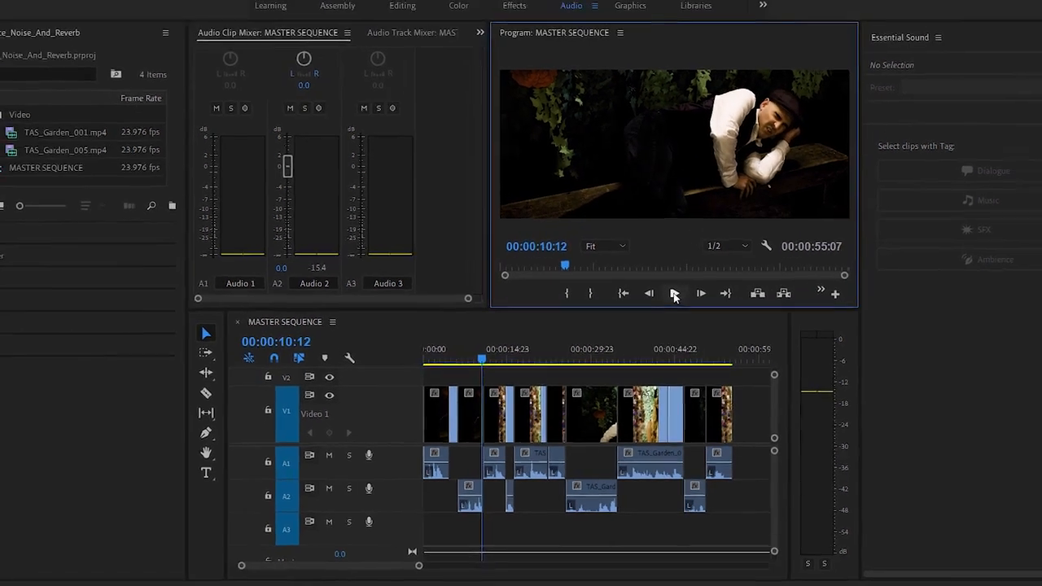
- Select all audio clips in the sequence, tag them as Dialogue, and auto-match their loudness
left_click(743, 503)
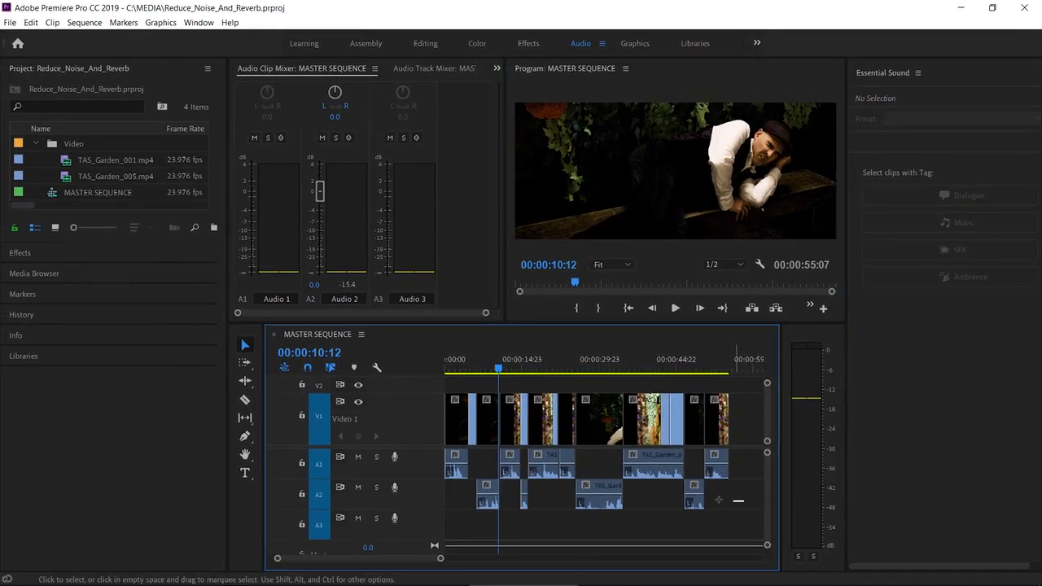
left_click_drag(738, 501, 438, 449)
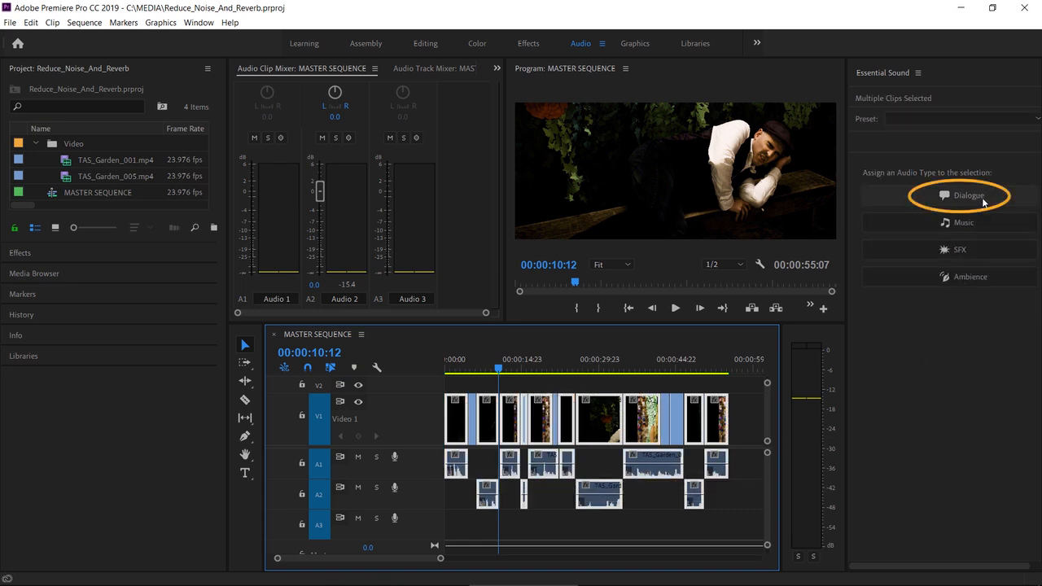
left_click(983, 200)
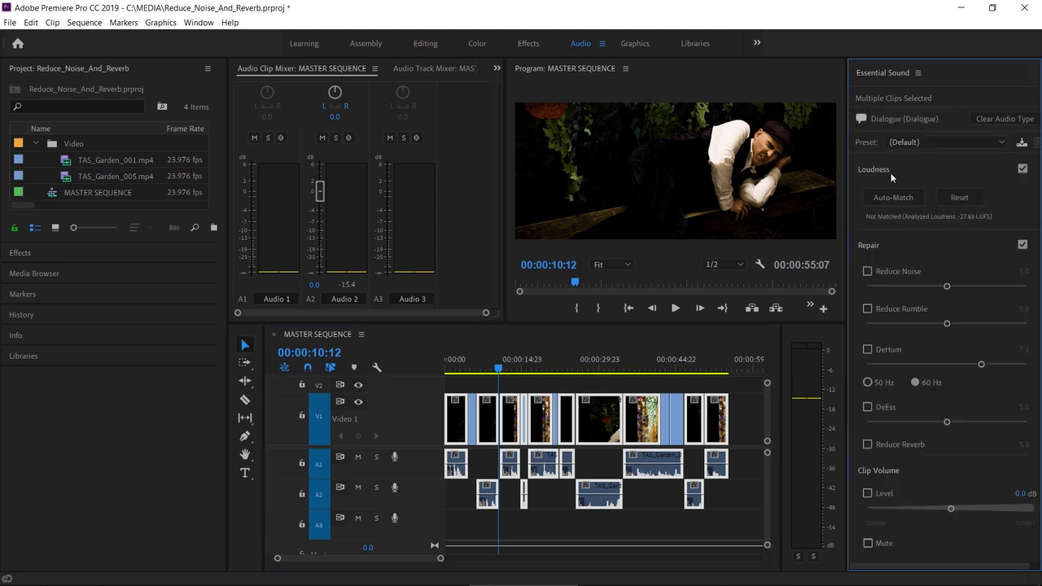
left_click(892, 197)
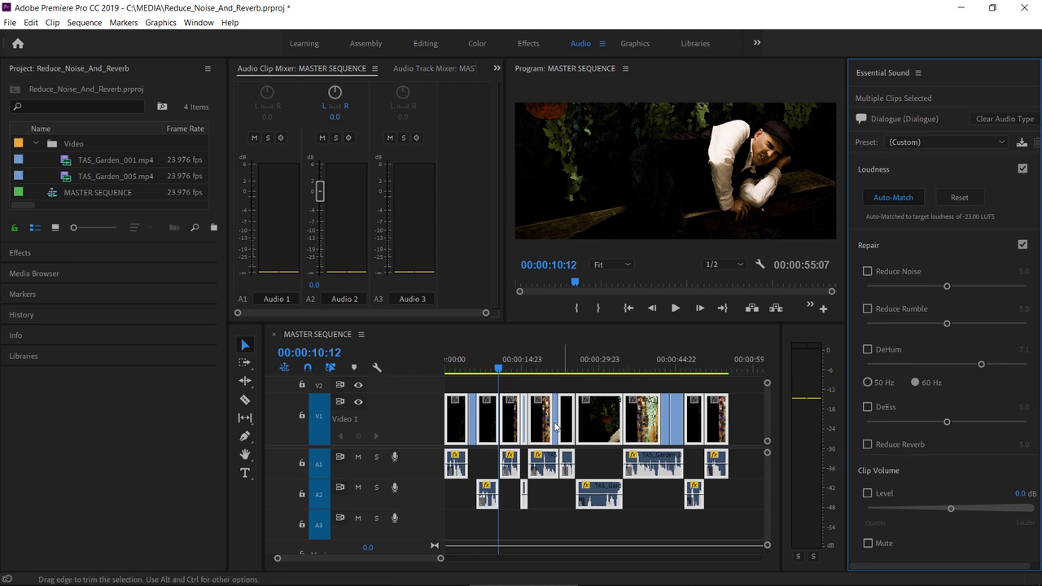
- Play back the section around 00:00:16 to listen to the matched dialogue
left_click(531, 368)
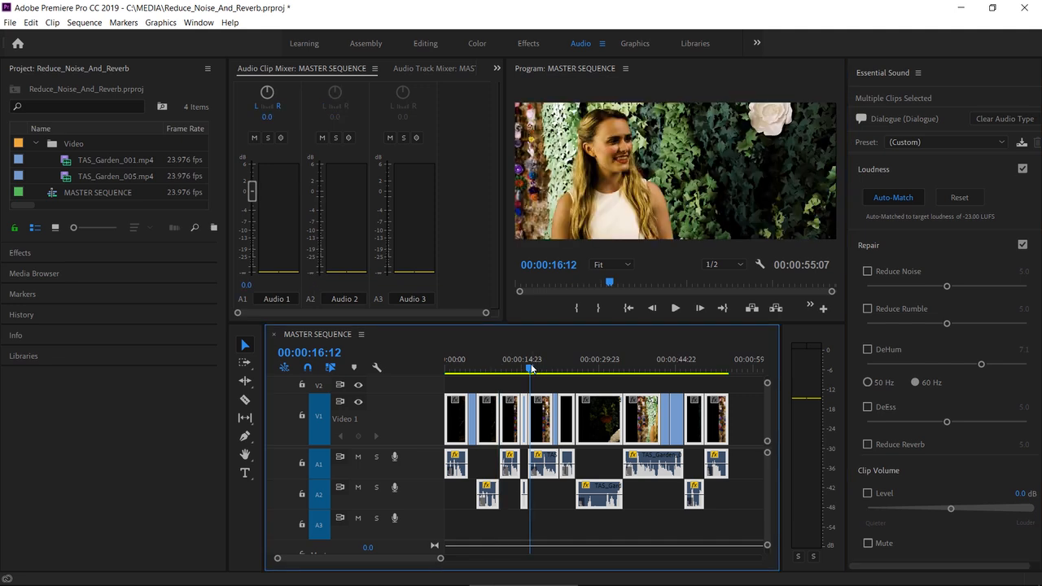
key("space")
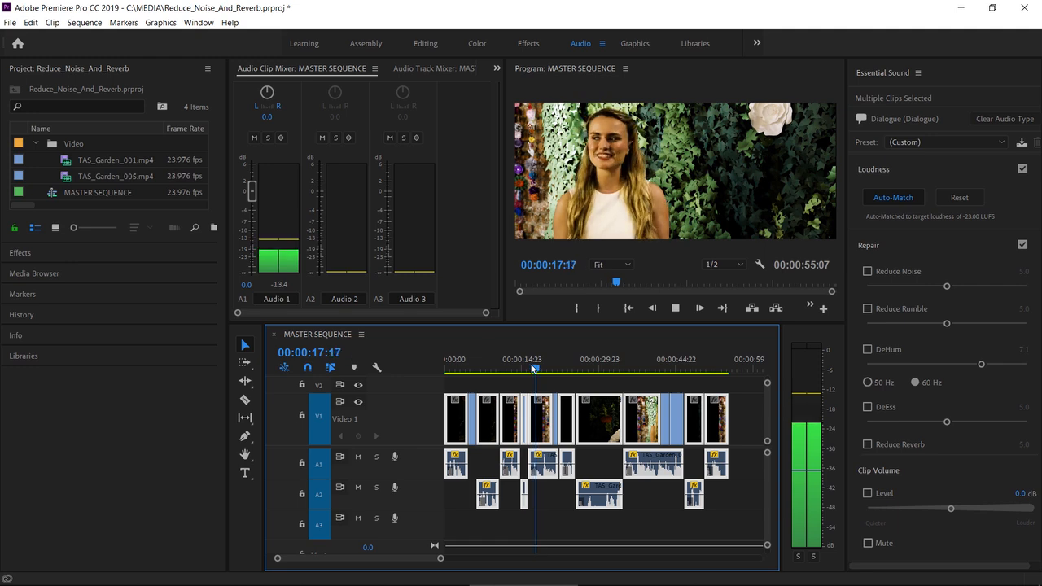
key("space")
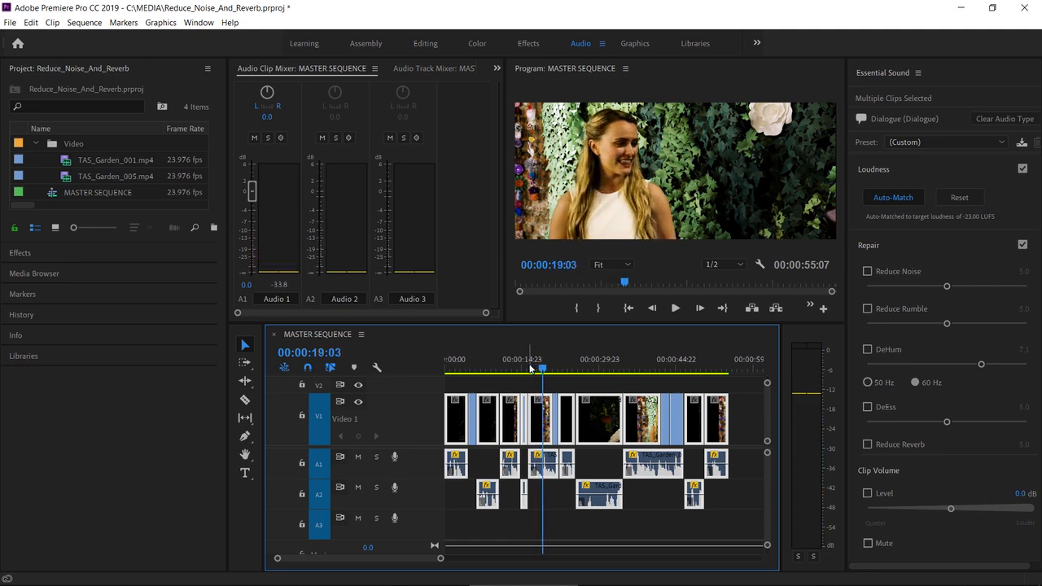
left_click(530, 368)
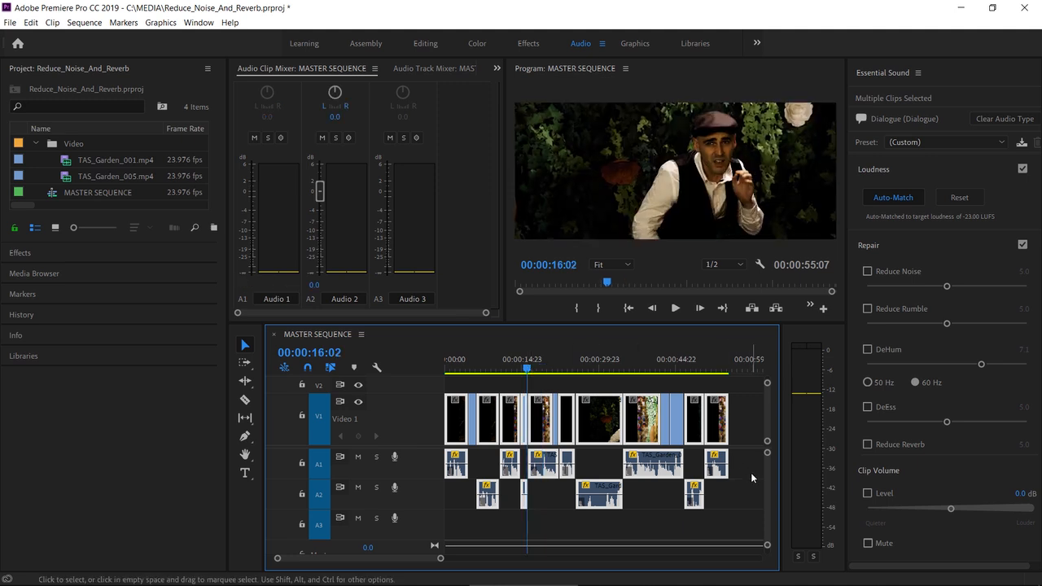
- Select all clips on the Audio 1 track and enable Reduce Reverb for them
left_click_drag(745, 464, 450, 462)
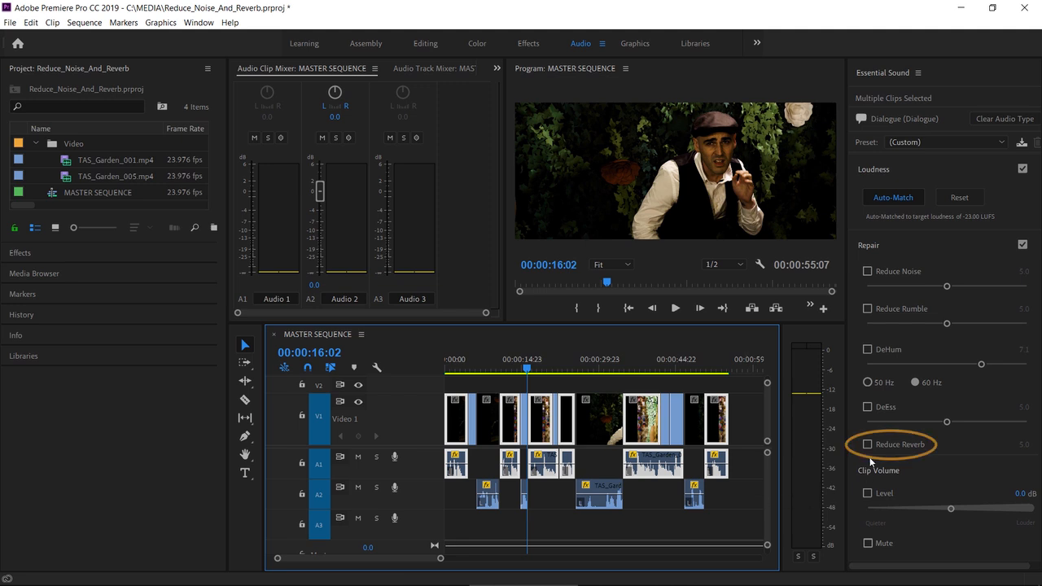
left_click(868, 445)
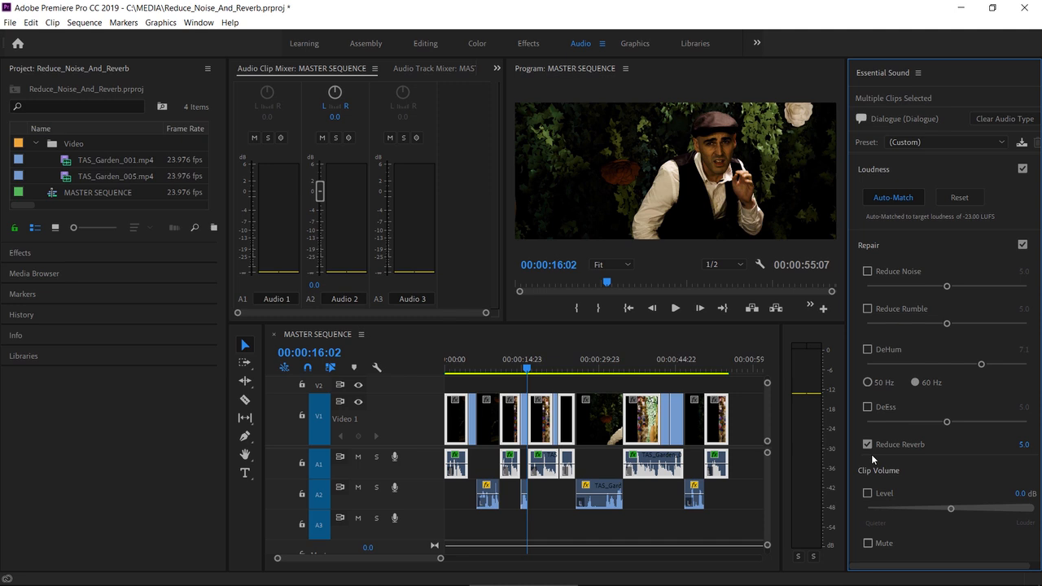
- Play back the dialogue from around 00:00:20 and 00:00:30 to hear the reverb reduction
left_click(675, 307)
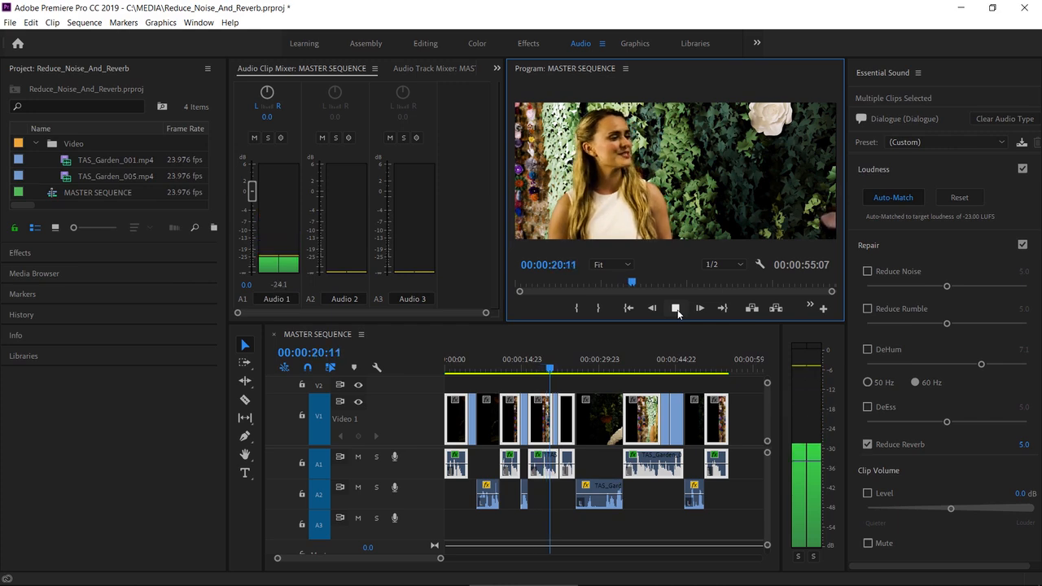
left_click(675, 308)
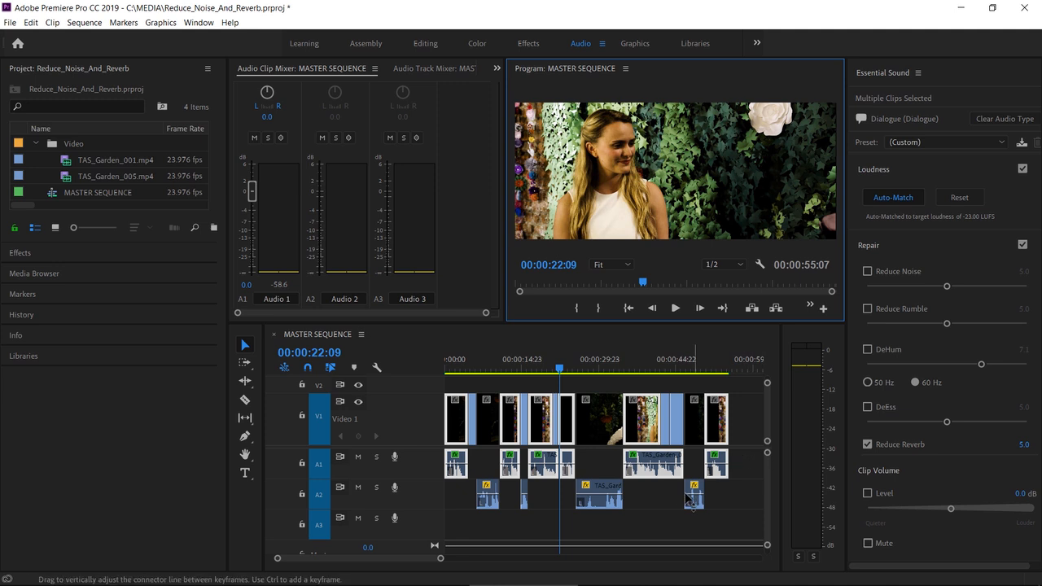
left_click(576, 368)
left_click(675, 309)
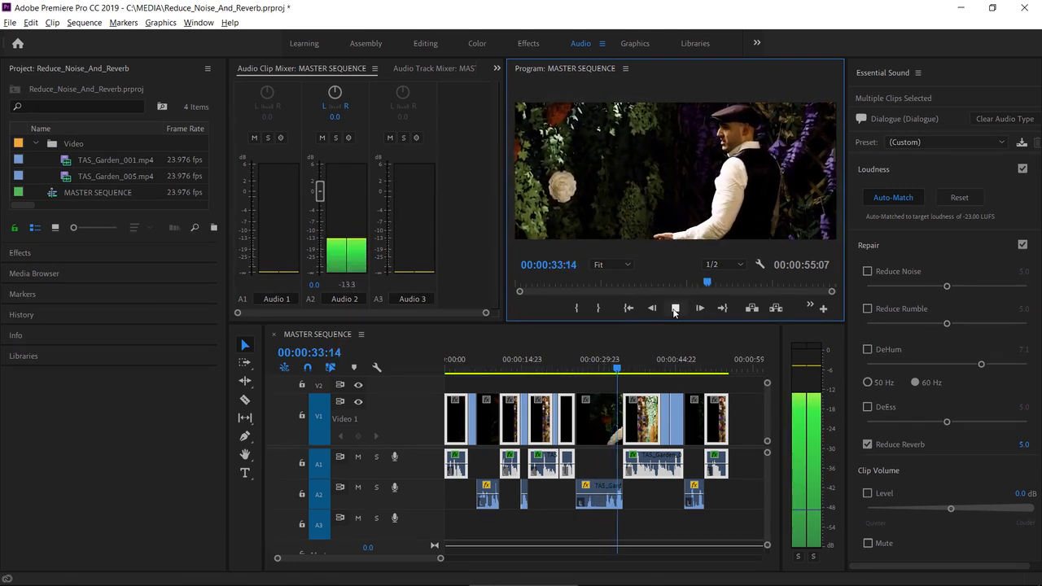
left_click(675, 308)
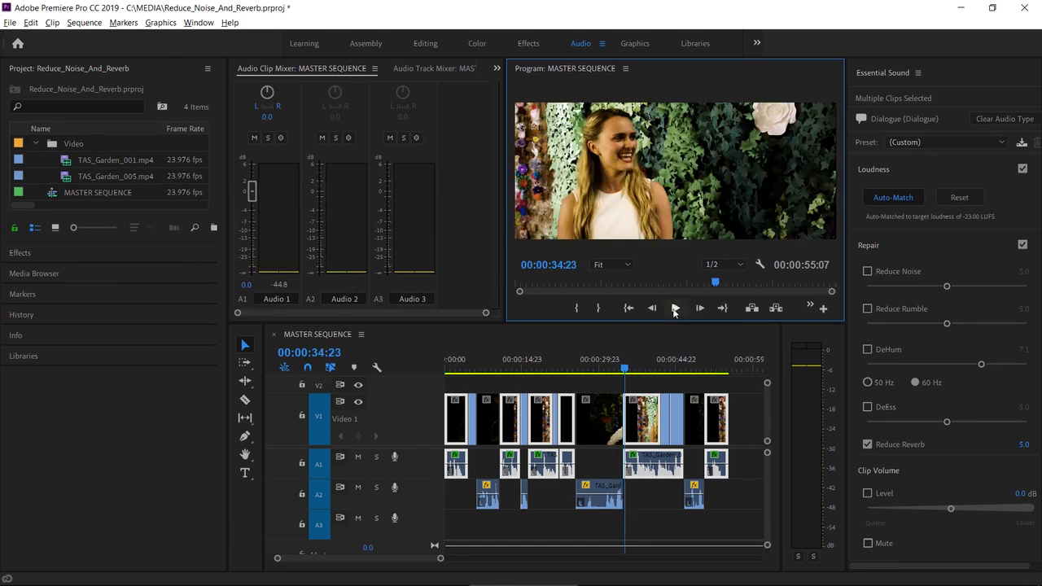
- Select all clips on the Audio 2 track and enable Reduce Noise for them
left_click_drag(730, 493, 470, 504)
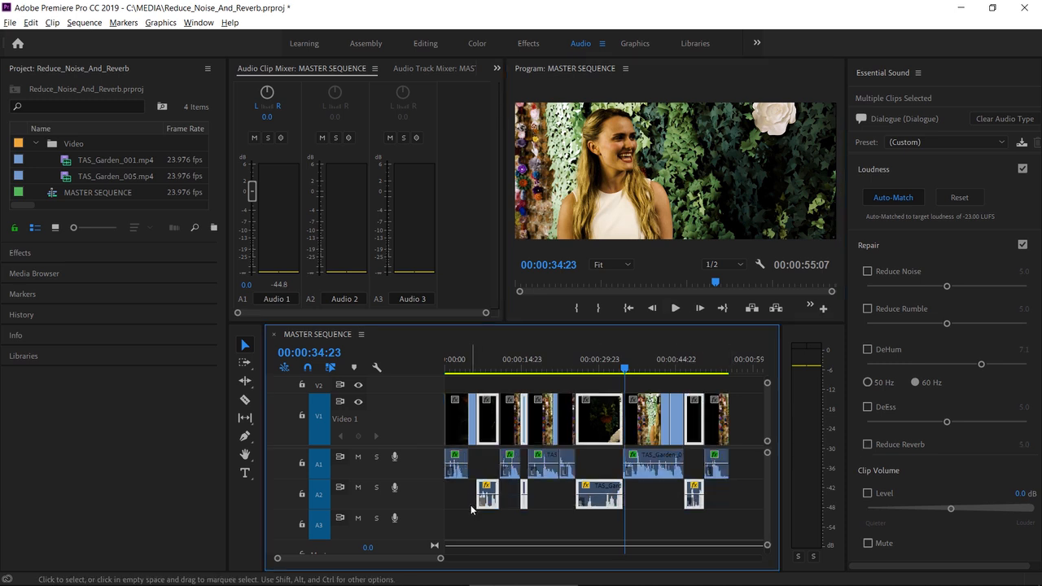
left_click(868, 272)
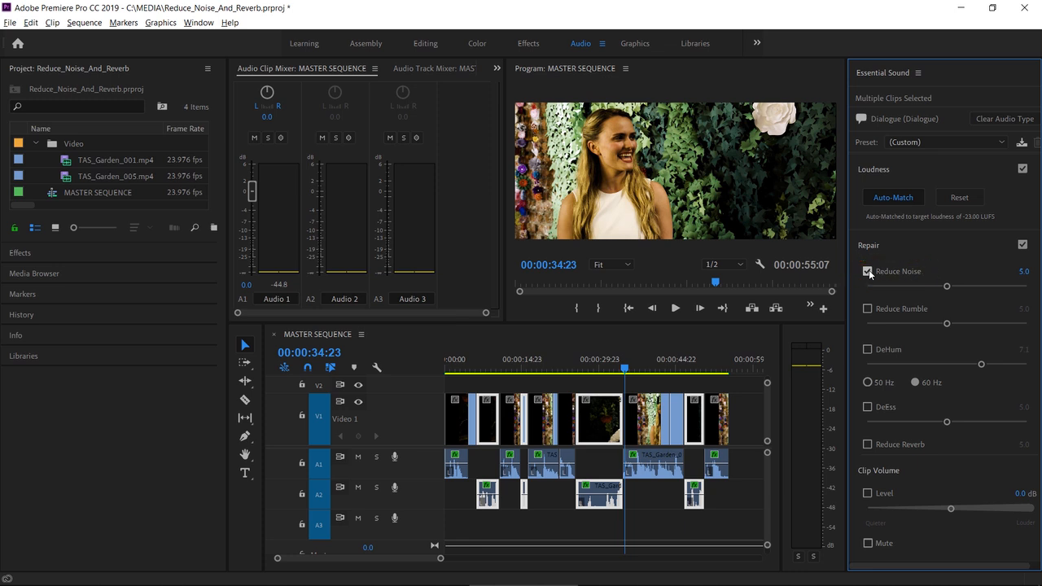
- Play back the section from around 00:00:25 to hear the noise reduction
left_click(577, 371)
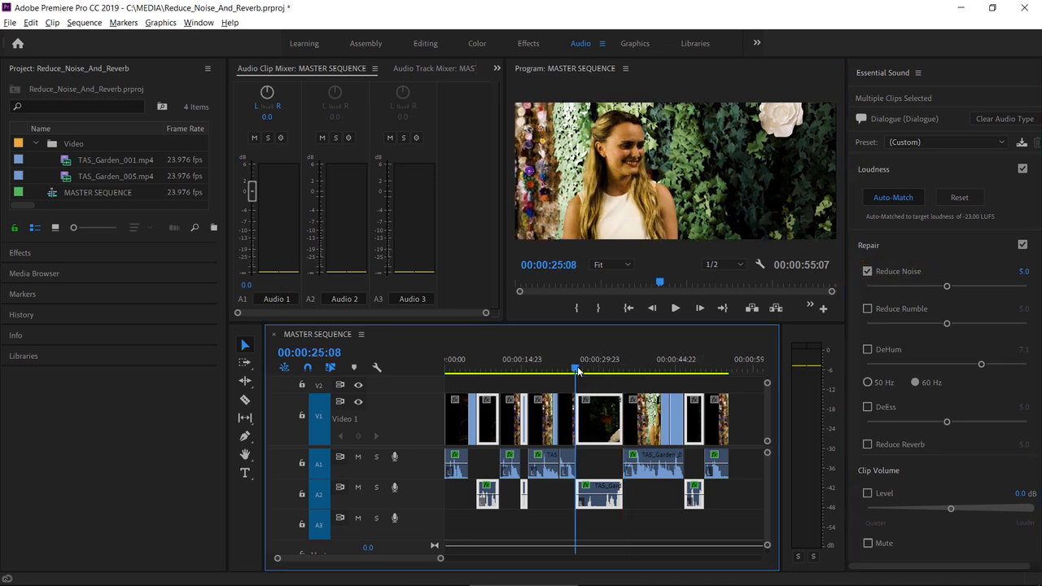
left_click(676, 308)
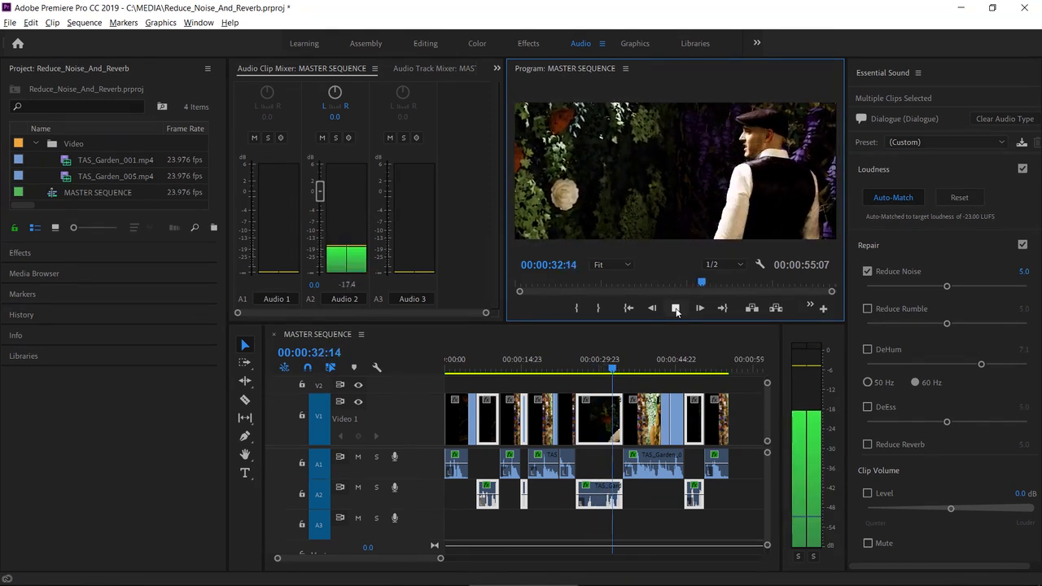
left_click(674, 308)
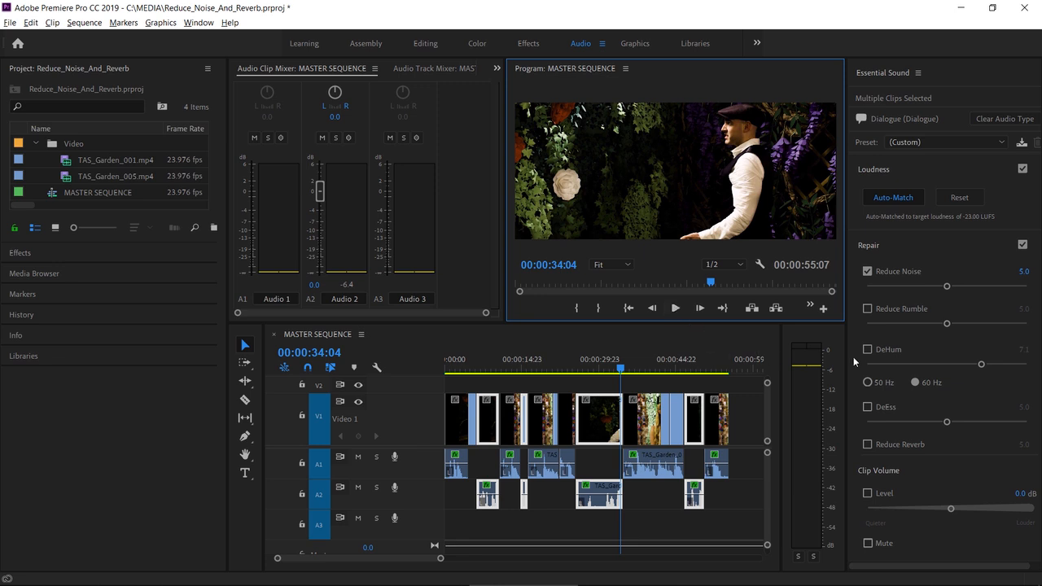
- Raise the Reduce Noise amount to 10.0 and replay the section from around 00:00:25
left_click_drag(949, 287, 1029, 286)
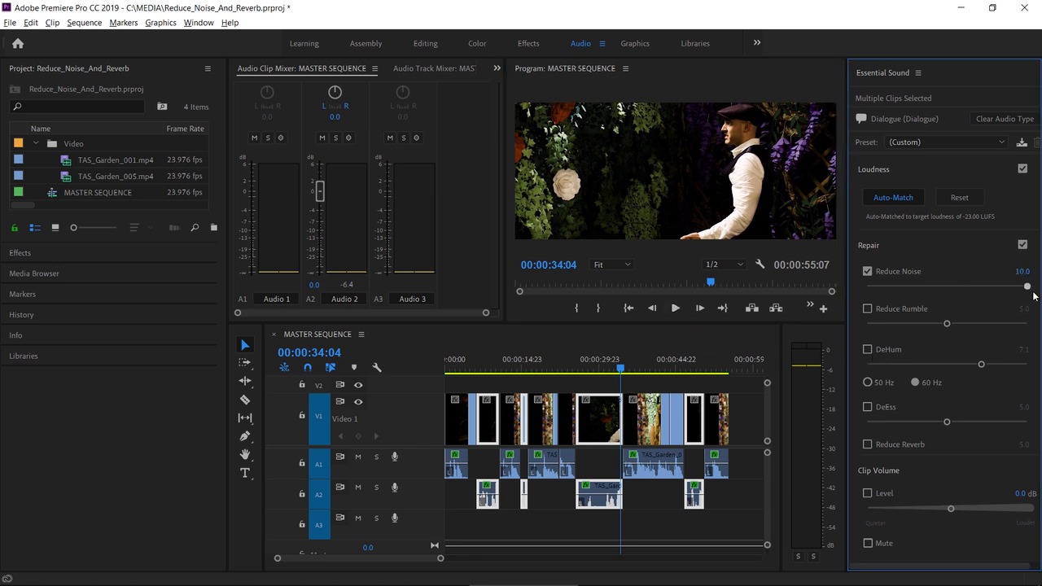
left_click(576, 370)
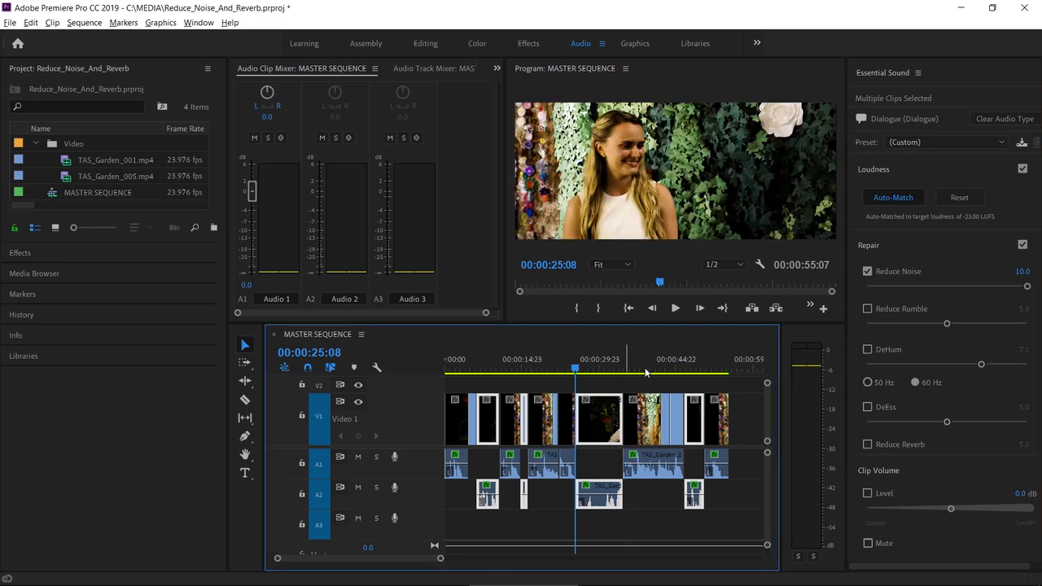
left_click(674, 308)
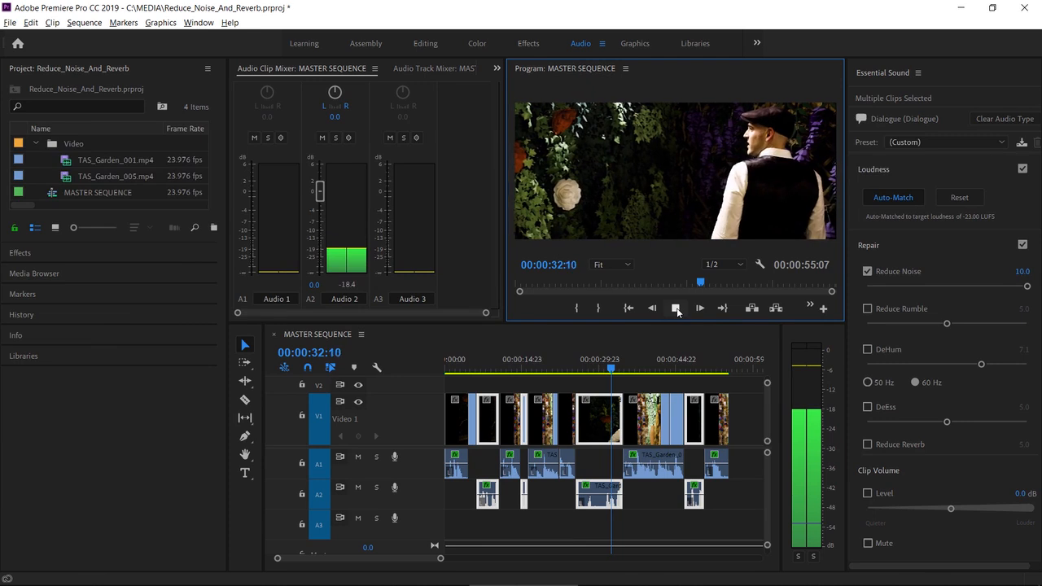
left_click(676, 308)
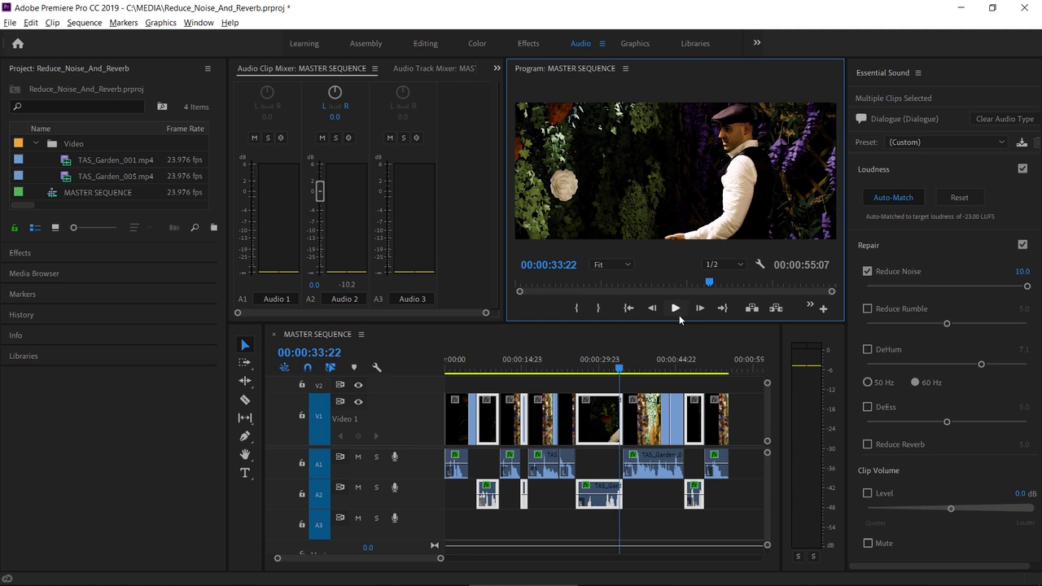
- Open Effect Controls and select the TAS_Garden_005 clip on Audio 2 to inspect its DeNoise effect
left_click(497, 69)
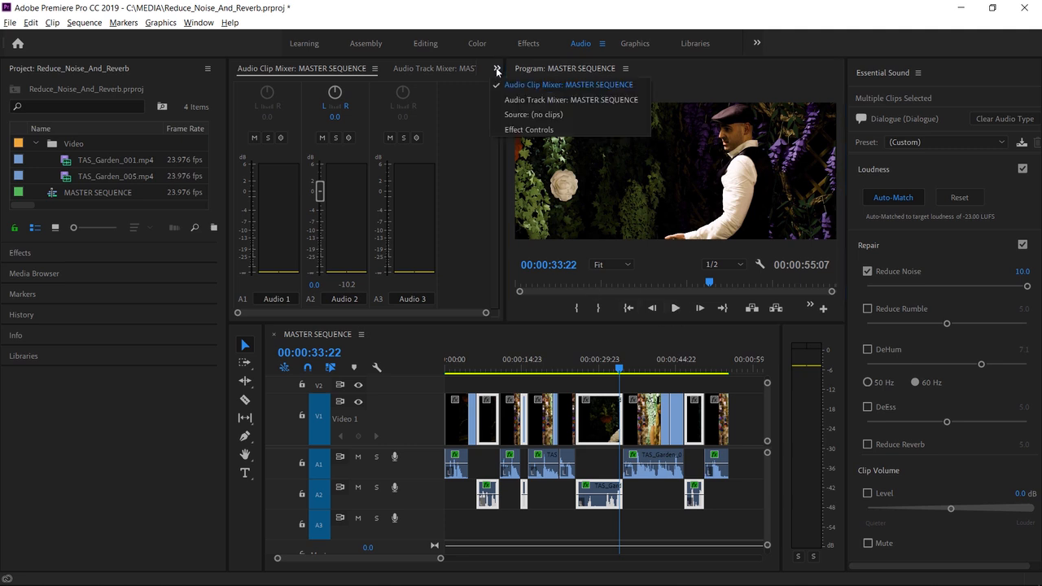
left_click(501, 132)
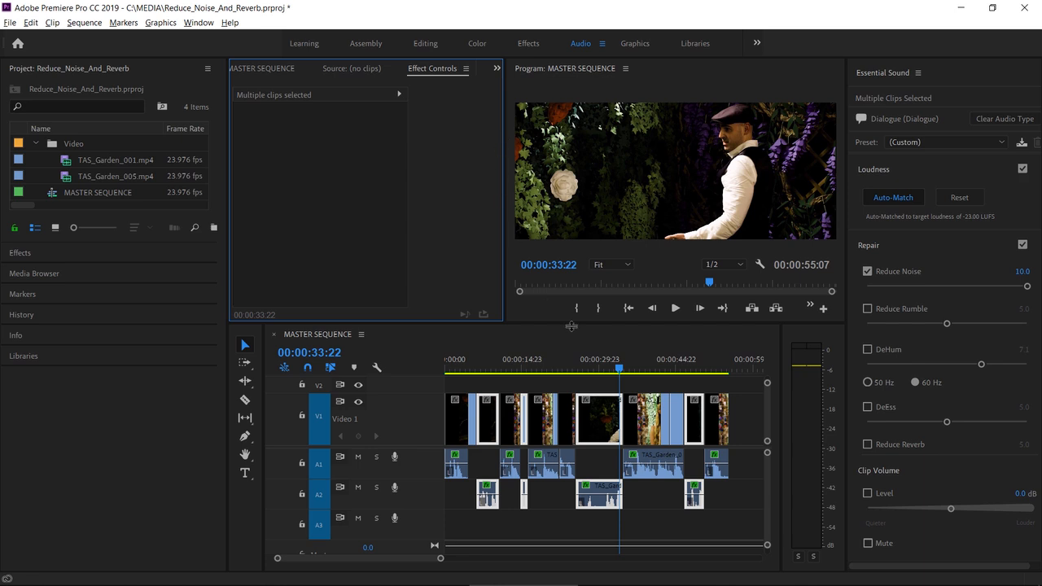
left_click(597, 486)
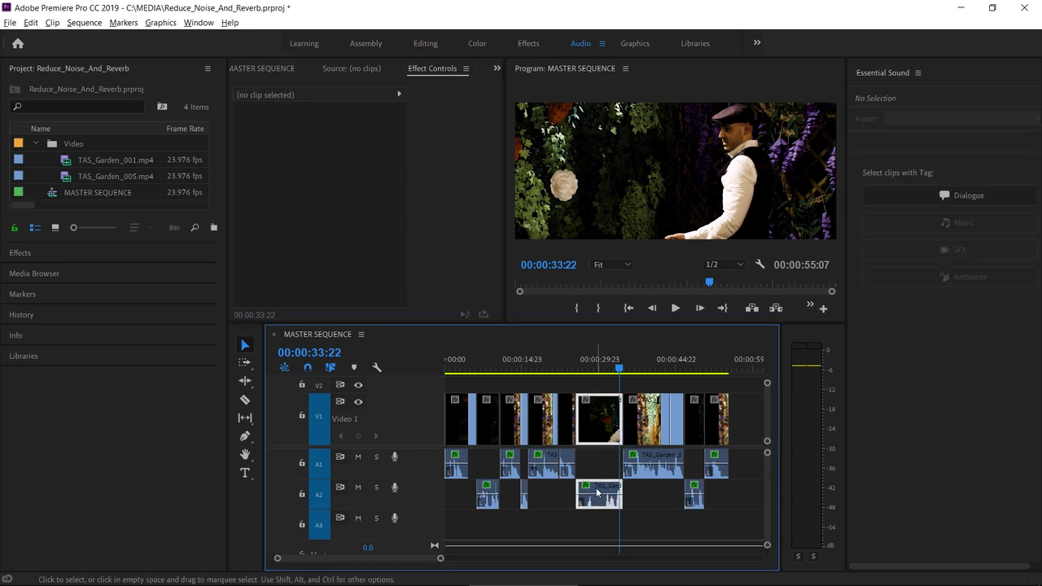
left_click_drag(406, 261, 441, 267)
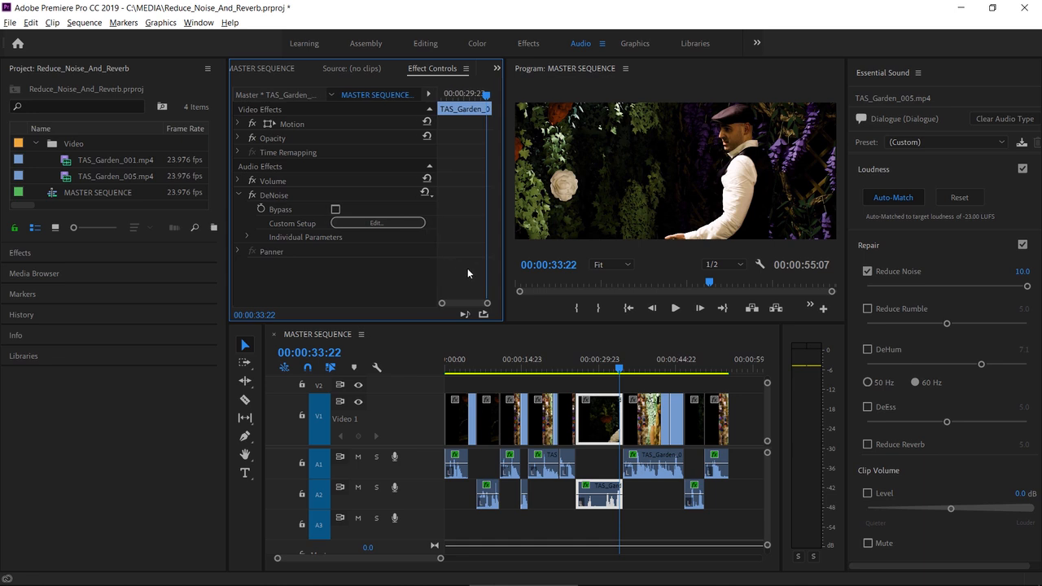